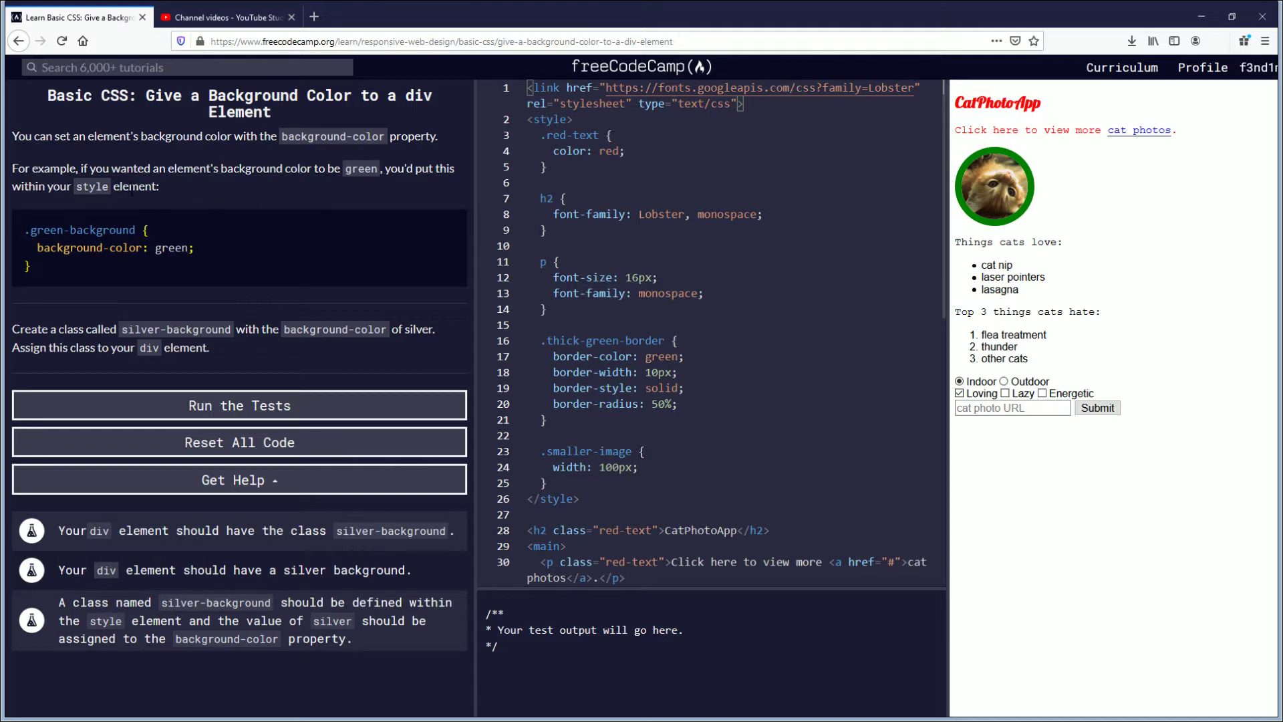
- Study the green-background example, then place the cursor inside the line 34 div tag
drag(29, 229, 132, 229)
click(133, 230)
drag(37, 247, 152, 248)
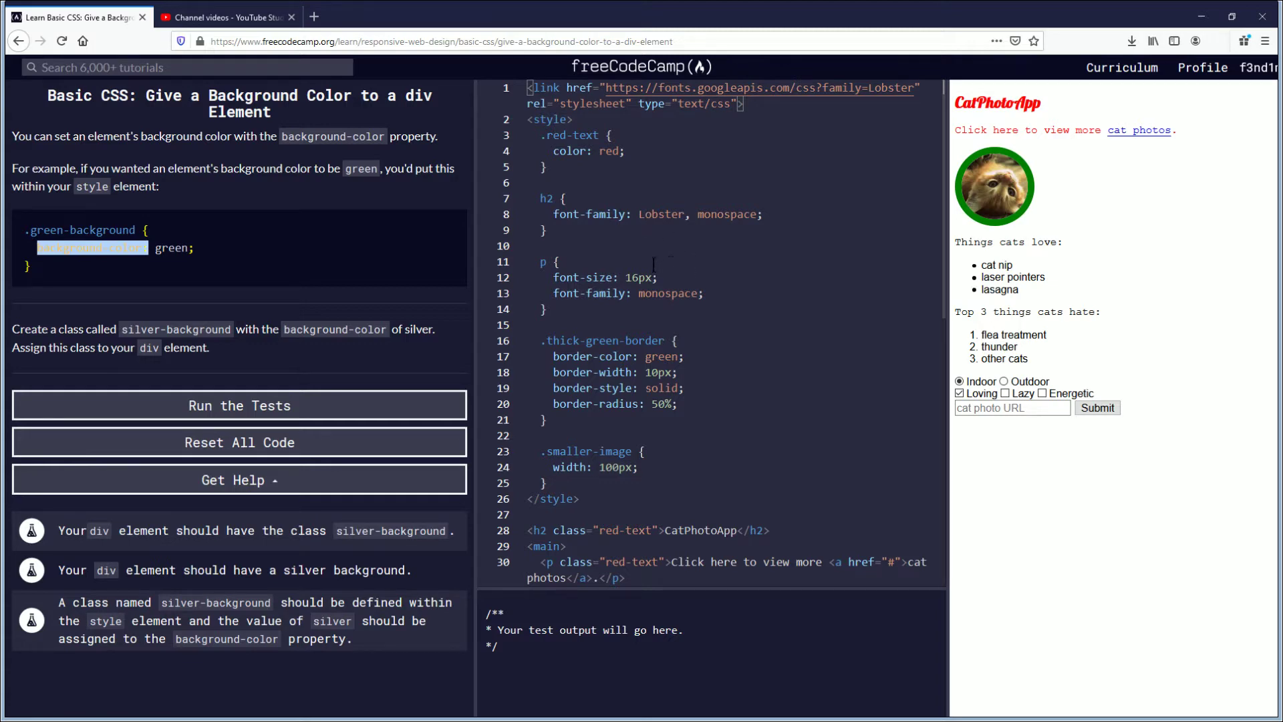
scroll(638, 266, down, 4)
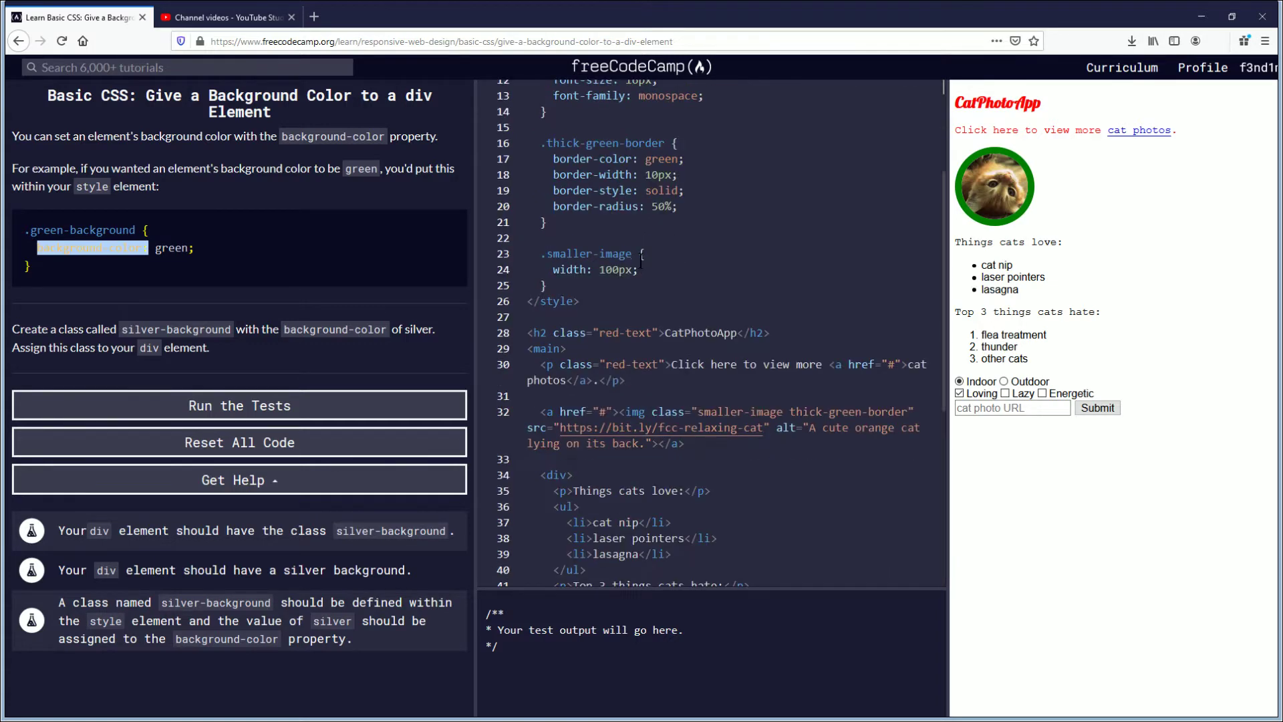
scroll(641, 262, down, 2)
scroll(621, 260, down, 2)
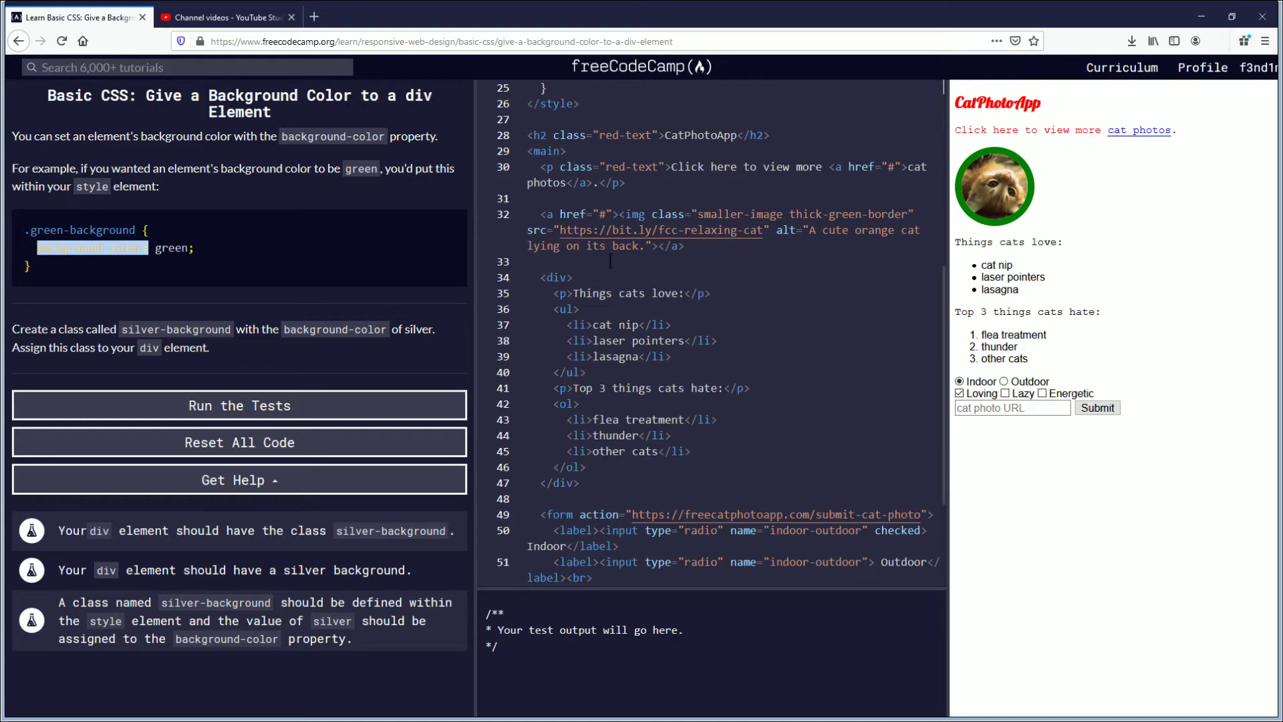
click(569, 277)
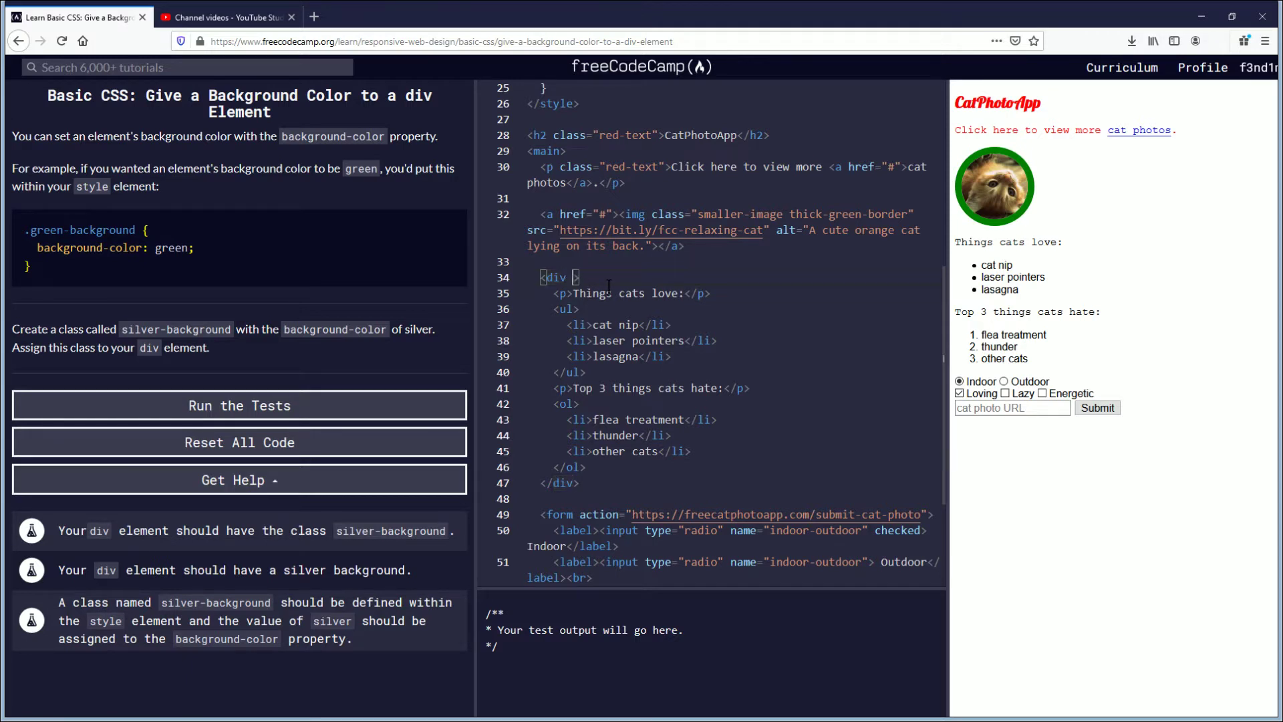
text(class)
text(=)
text(")
text(silver)
text(-backgr)
text(ound)
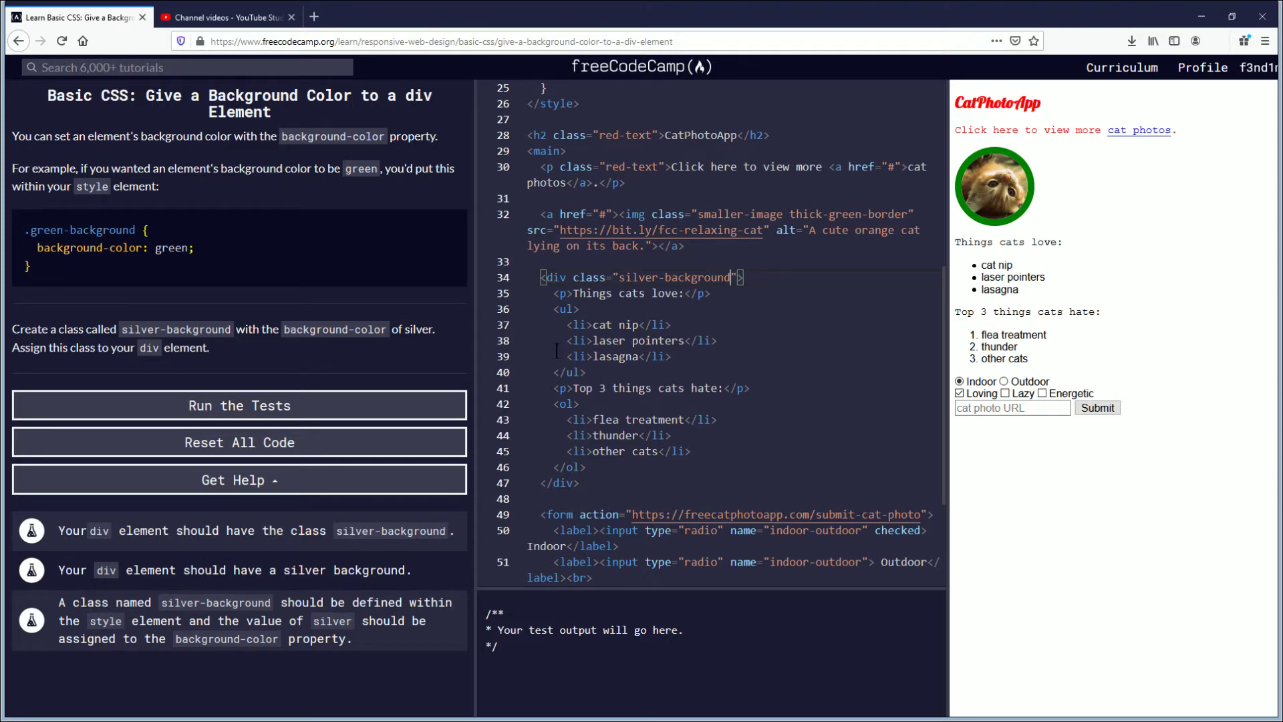
scroll(555, 419, up, 2)
scroll(555, 419, up, 2)
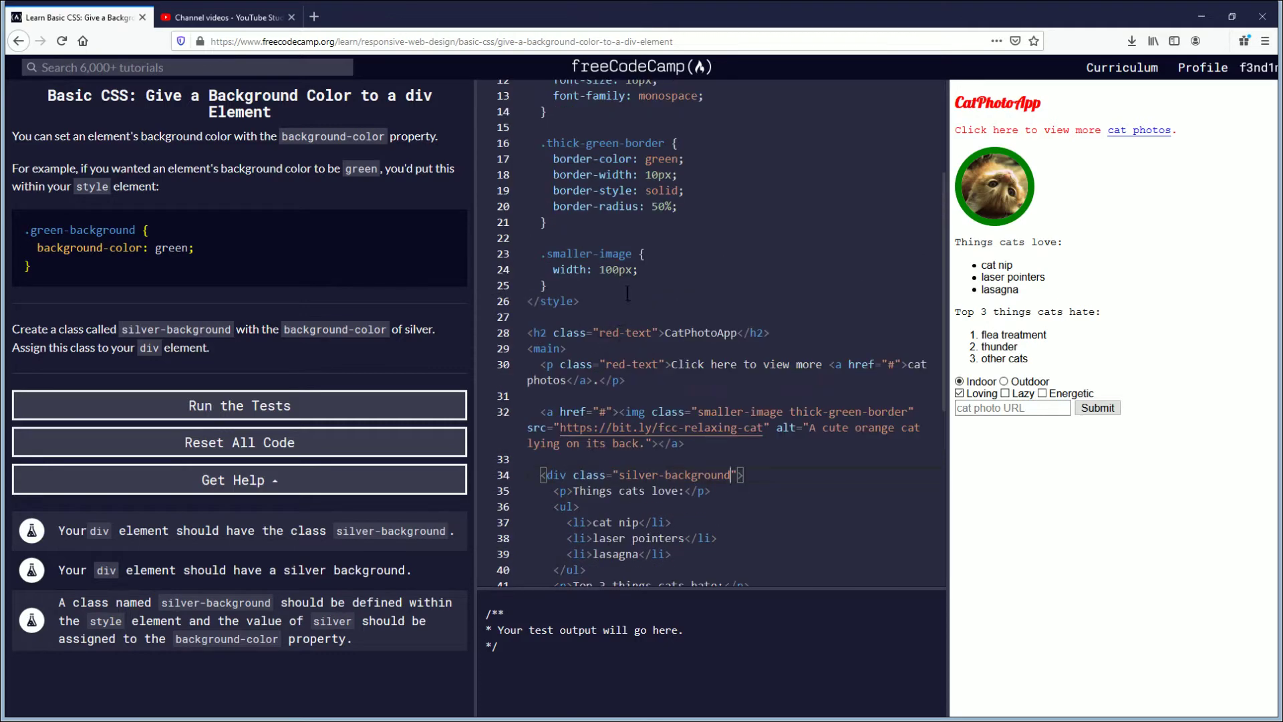
scroll(595, 253, up, 2)
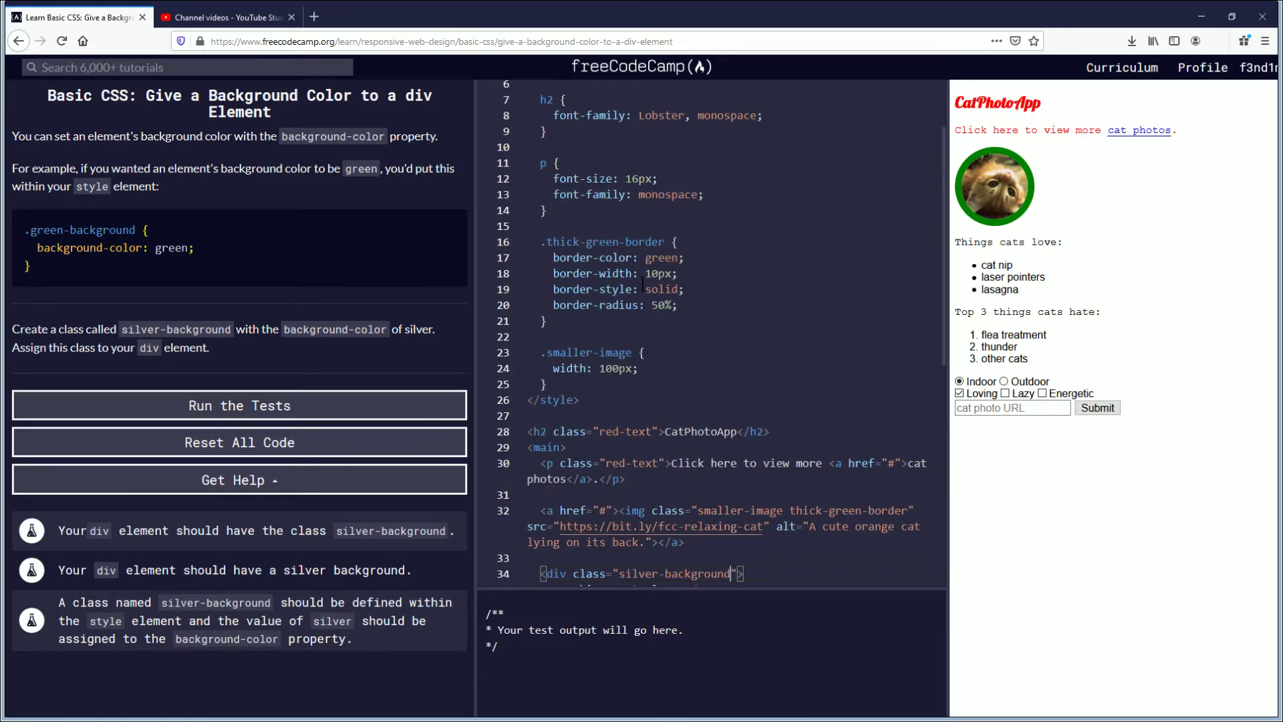
scroll(643, 284, up, 2)
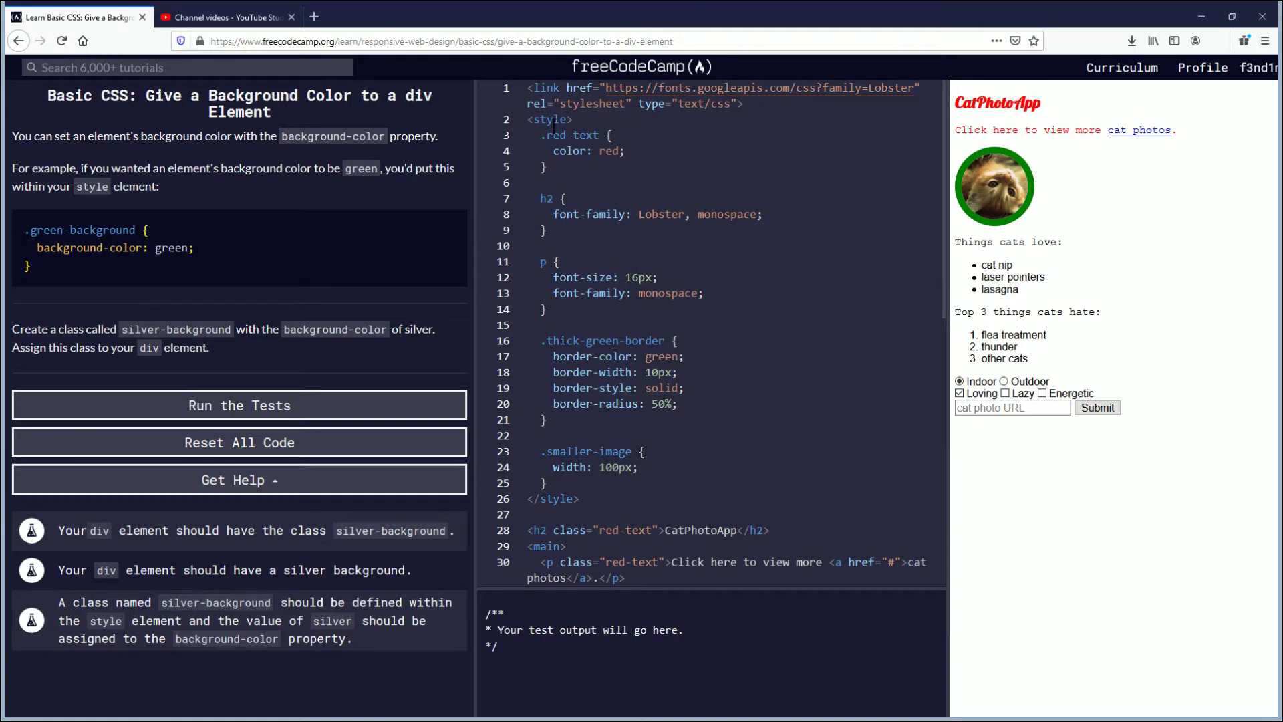
- Place the cursor right after the .smaller-image rule's closing brace on line 25
drag(528, 119, 587, 119)
click(573, 484)
- Add blank lines and open the .silver-background rule body on a new indented line
key(Return)
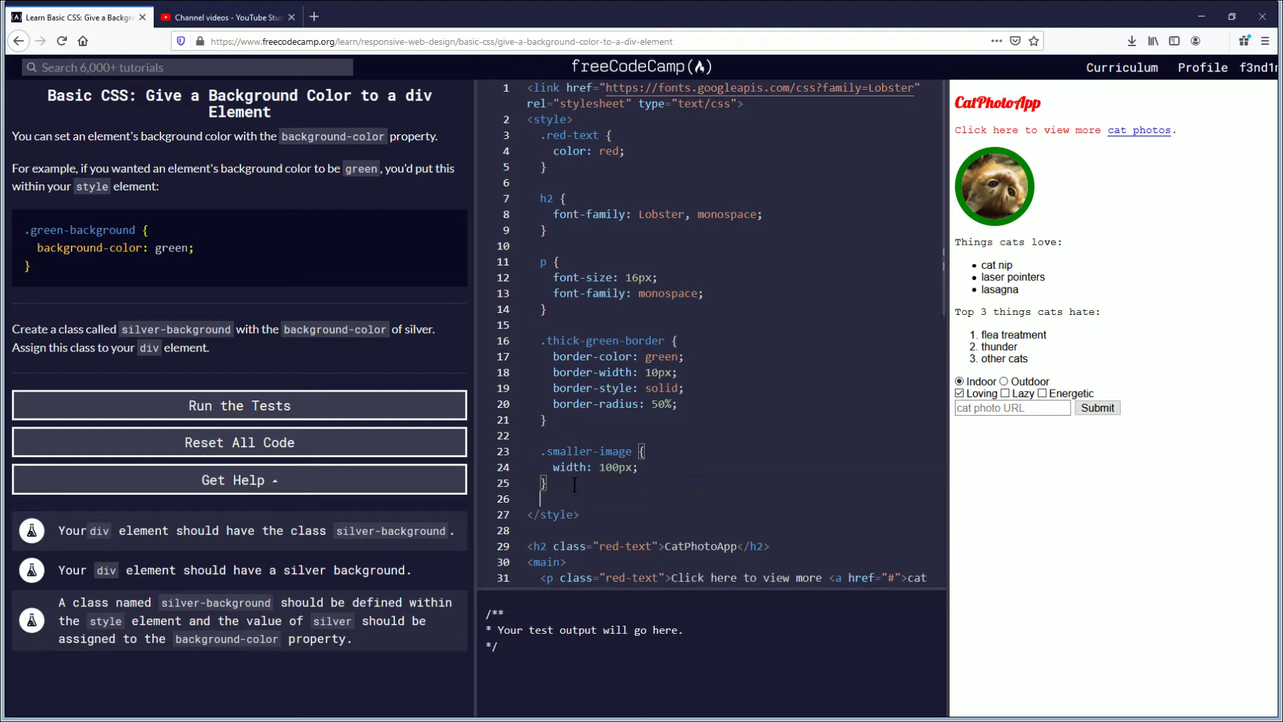
key(Return)
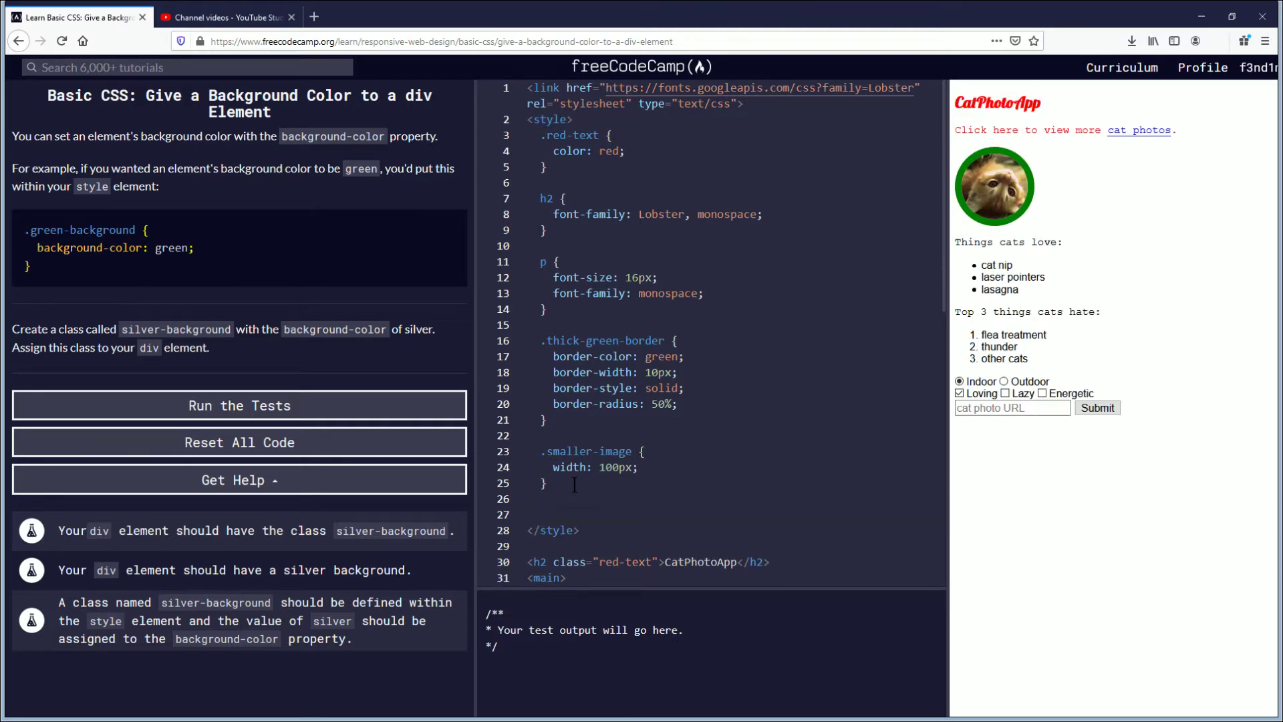
text(.)
text(silver-)
text(b)
text(ackground)
text( {)
key(Return)
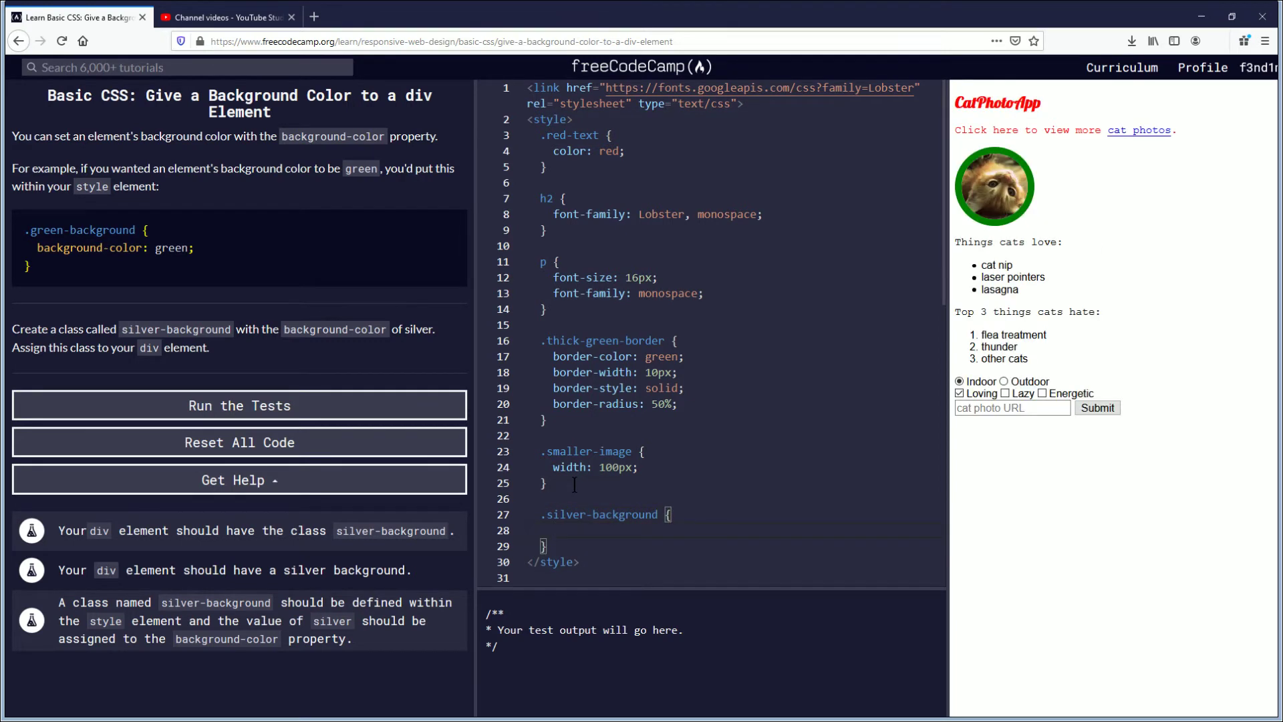
text(back)
text(ground)
text(-color)
text(: silv)
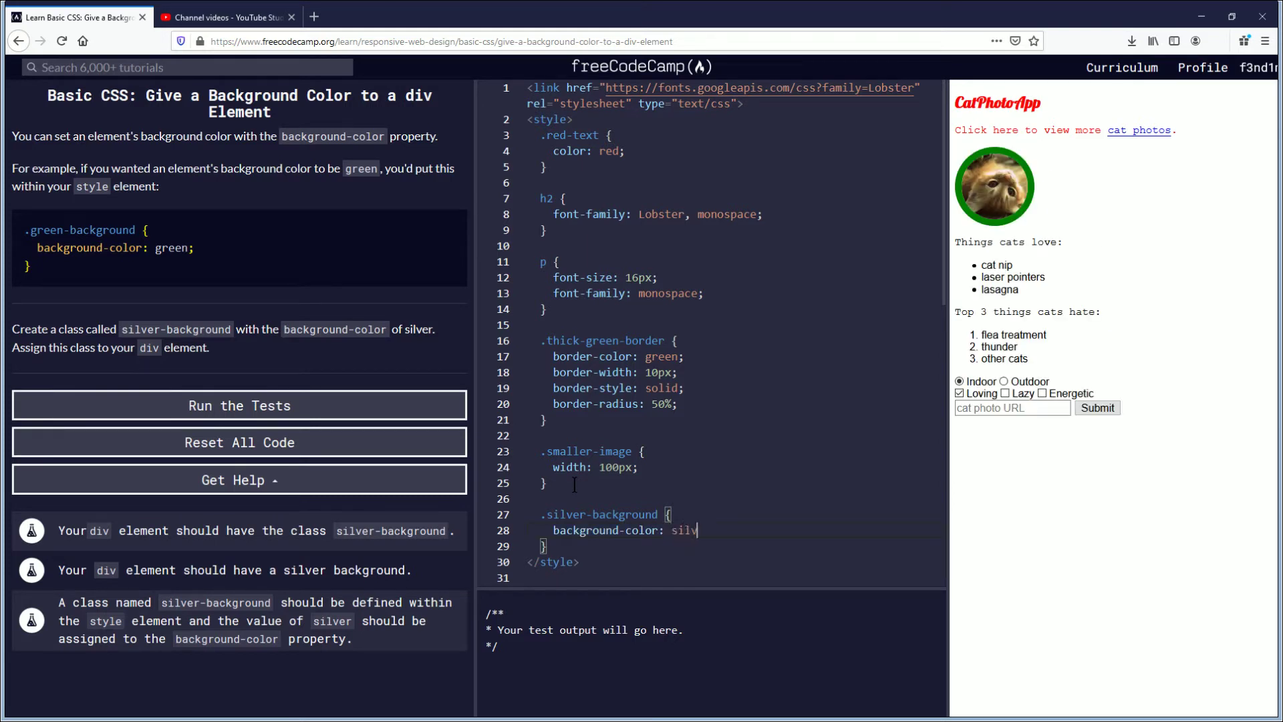
text(er;)
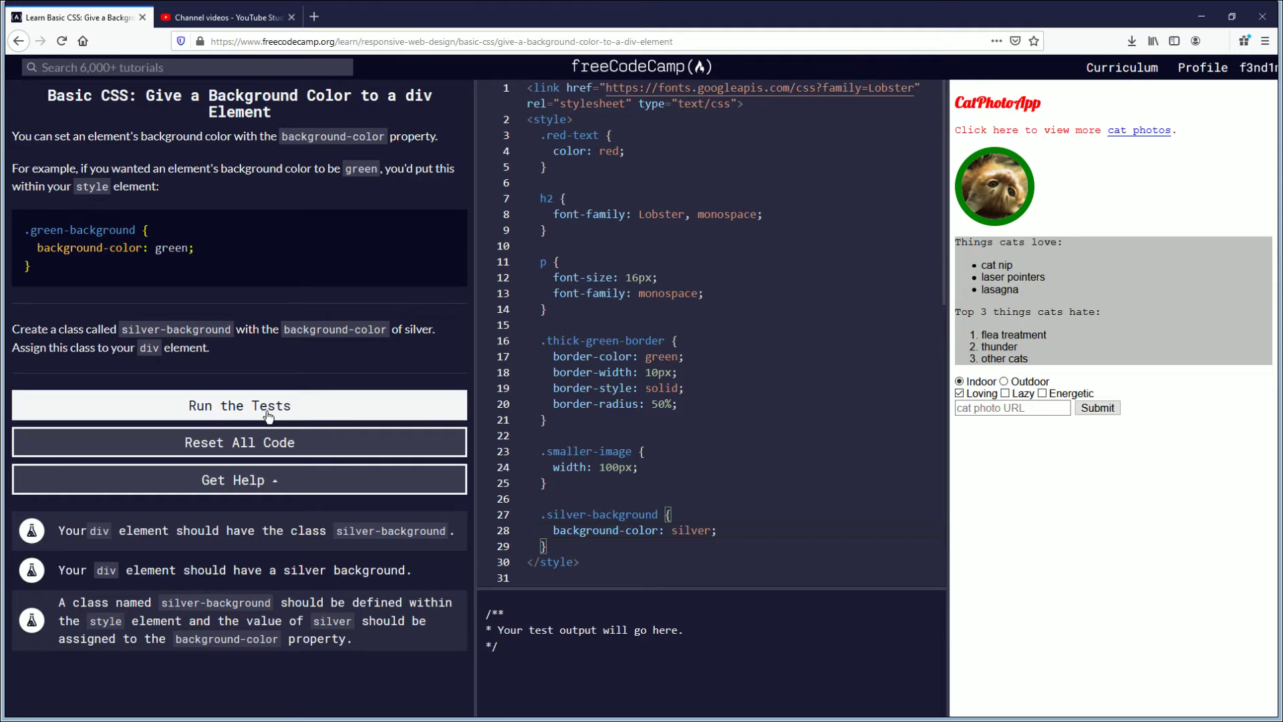
- Open the Get a Hint forum guide and note its .blue-background class name
click(263, 478)
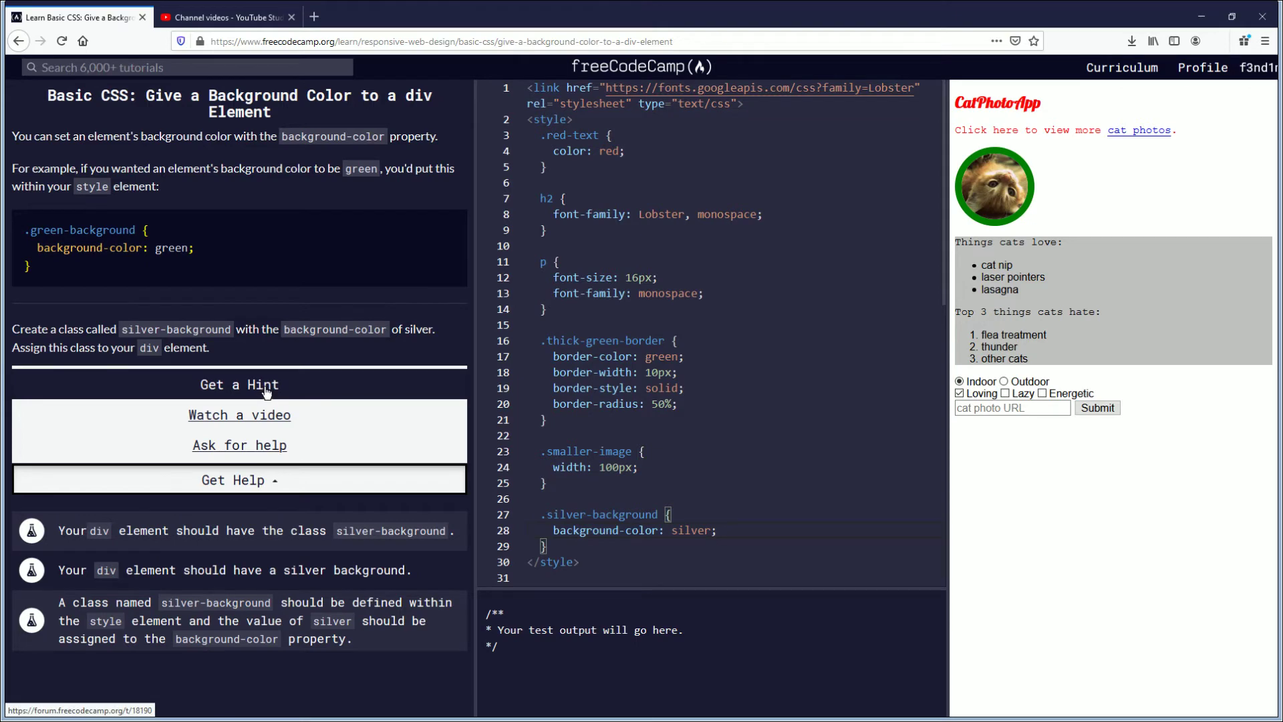
click(265, 389)
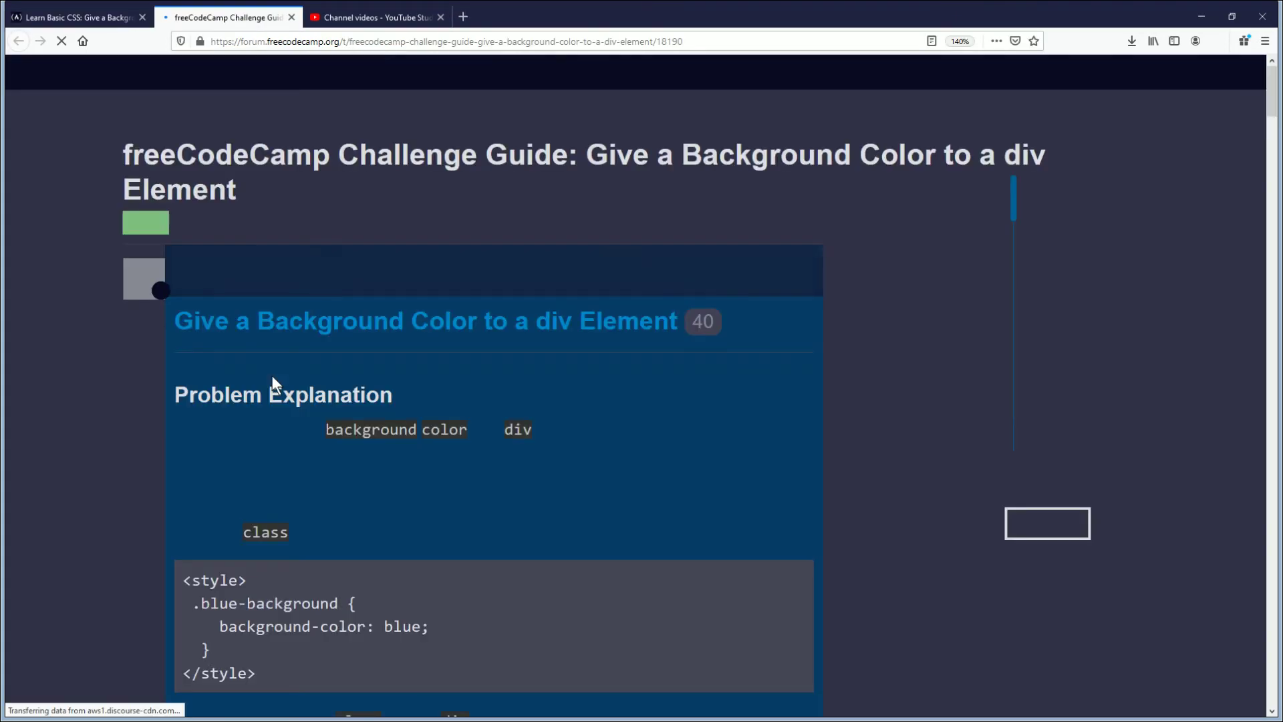
scroll(481, 462, down, 2)
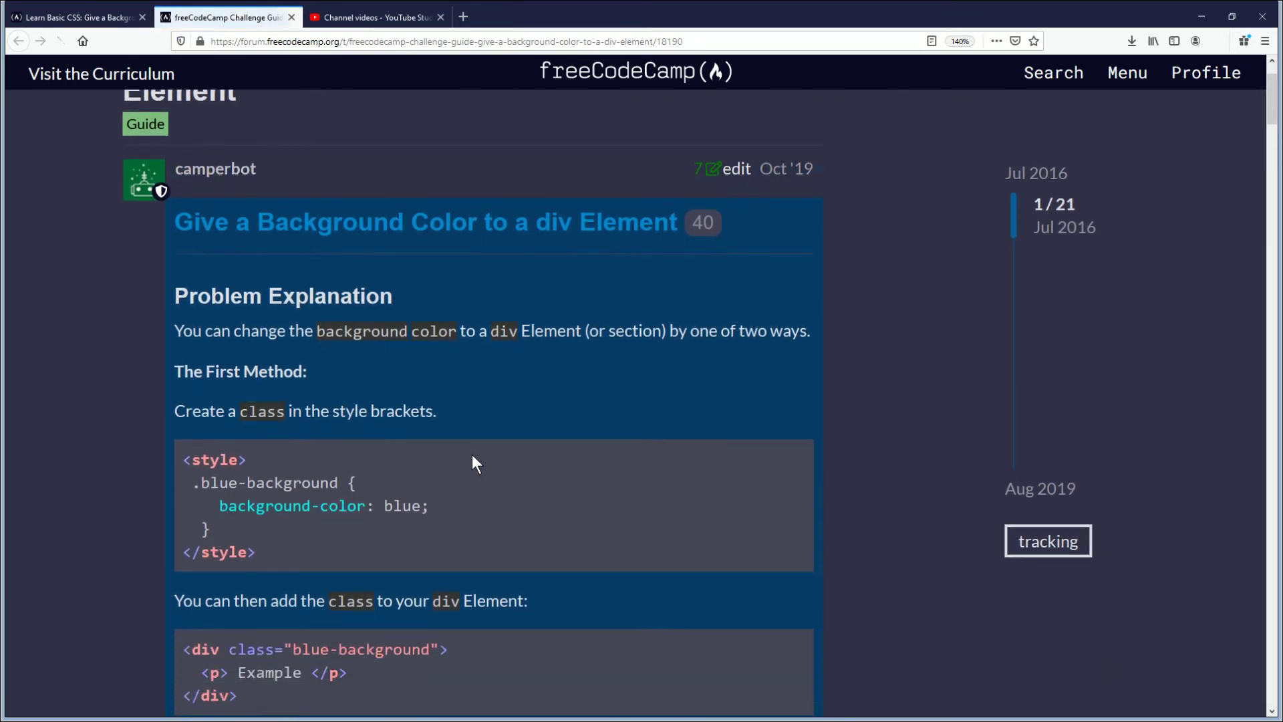
scroll(344, 516, down, 1)
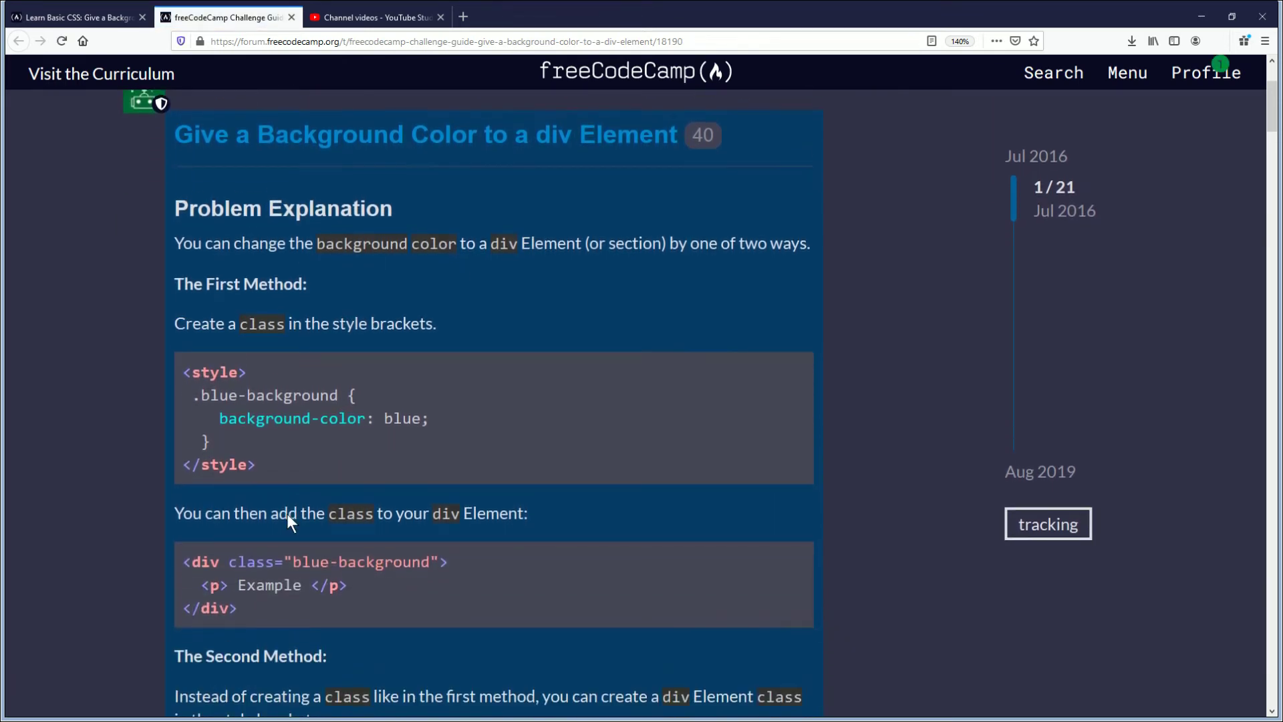
scroll(459, 502, down, 2)
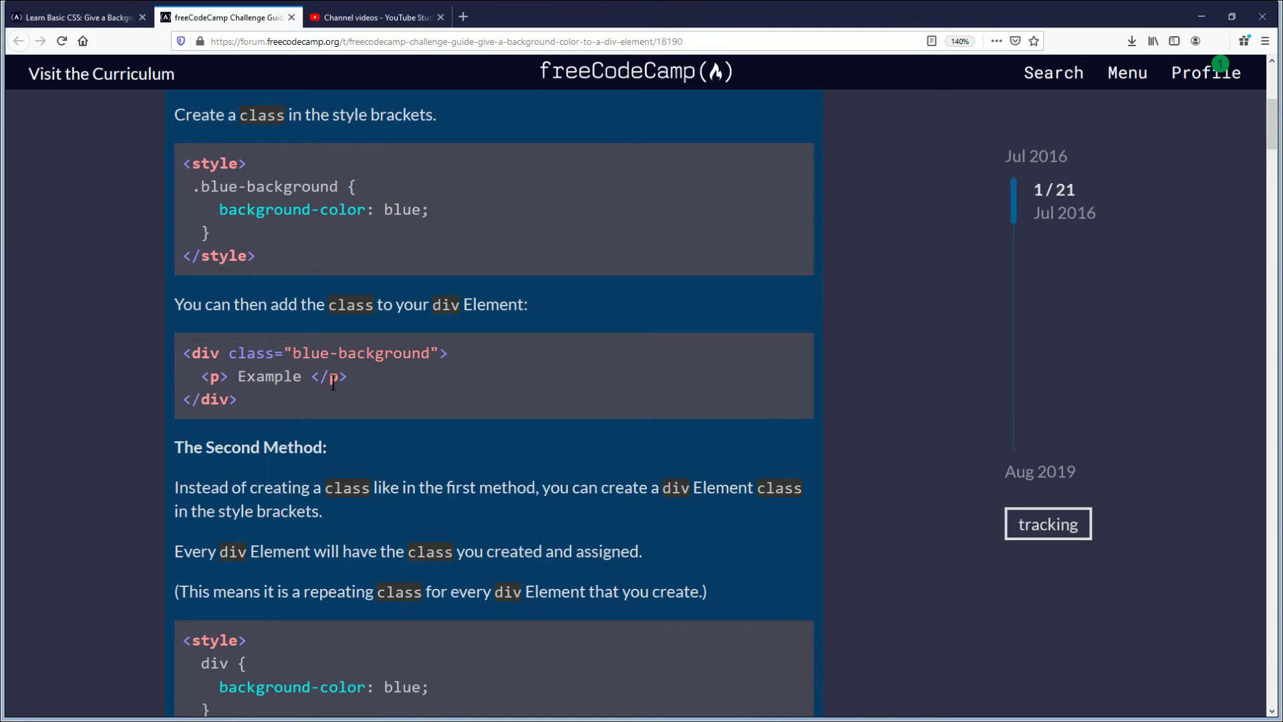
scroll(346, 379, down, 1)
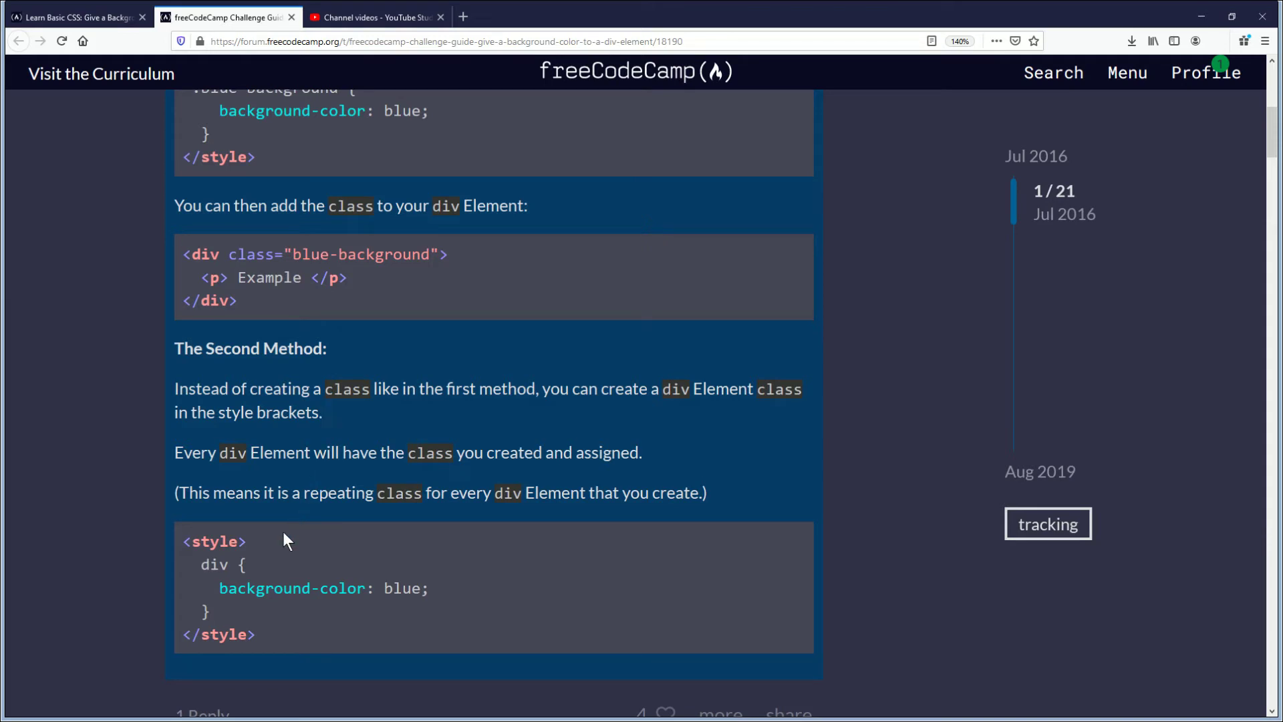
scroll(273, 216, up, 1)
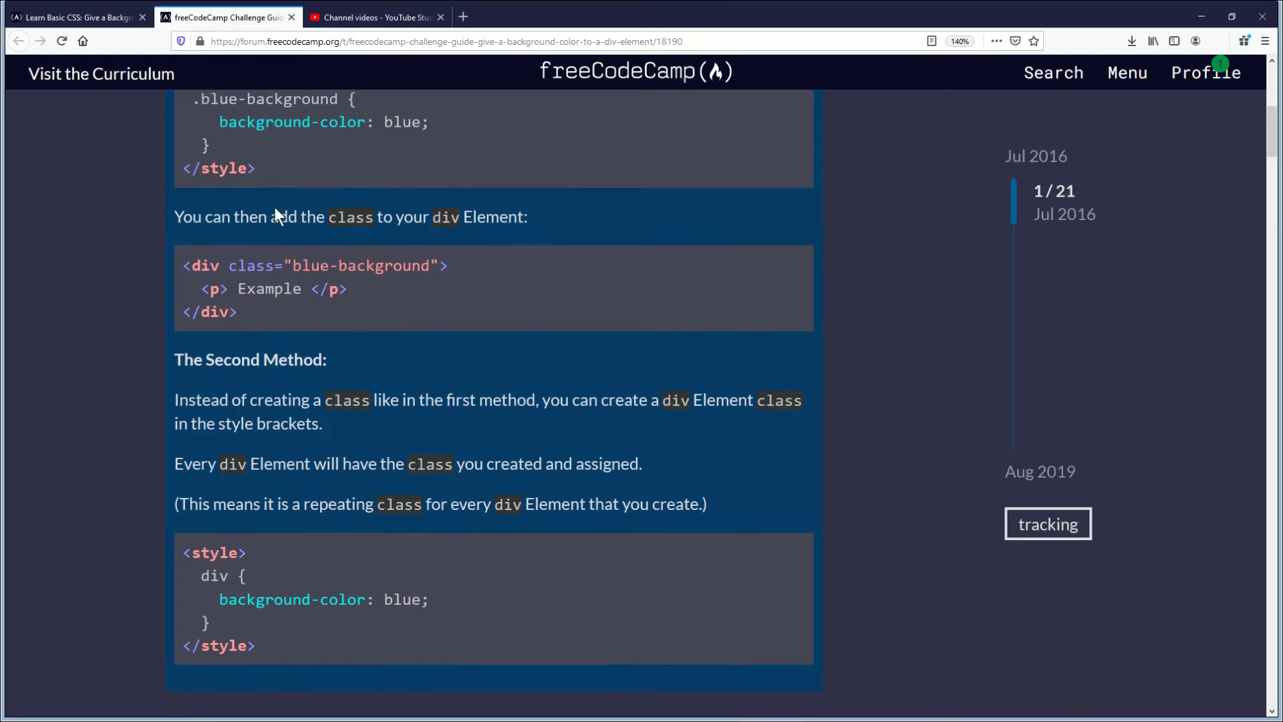
drag(192, 188, 338, 189)
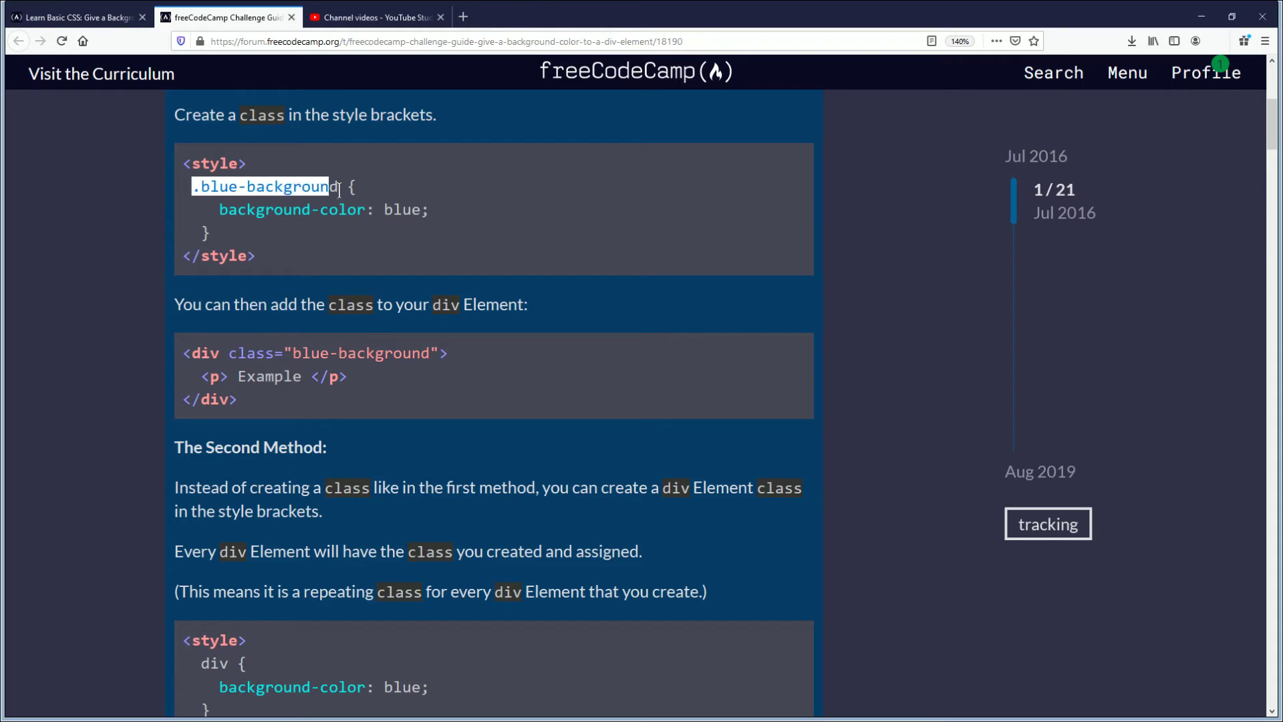
click(338, 339)
scroll(338, 339, down, 2)
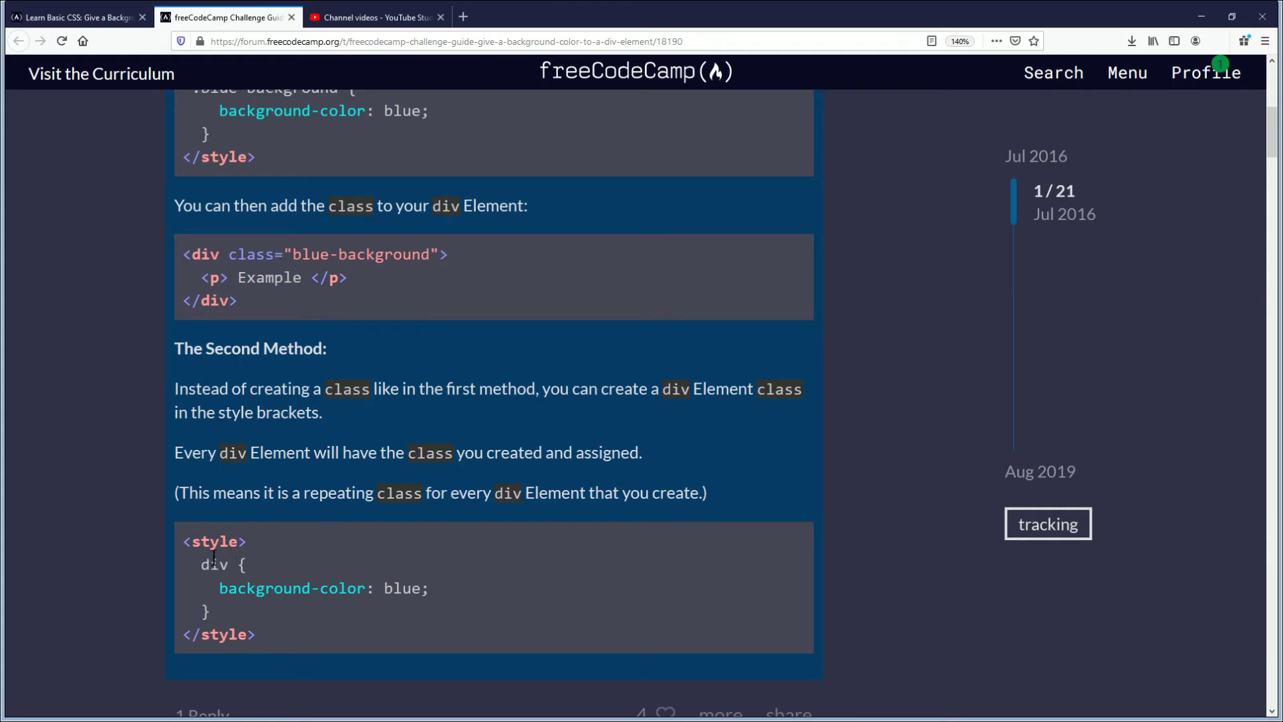
- Read the second method's div and background-color example, then go back to the challenge
drag(201, 564, 232, 563)
scroll(260, 531, down, 1)
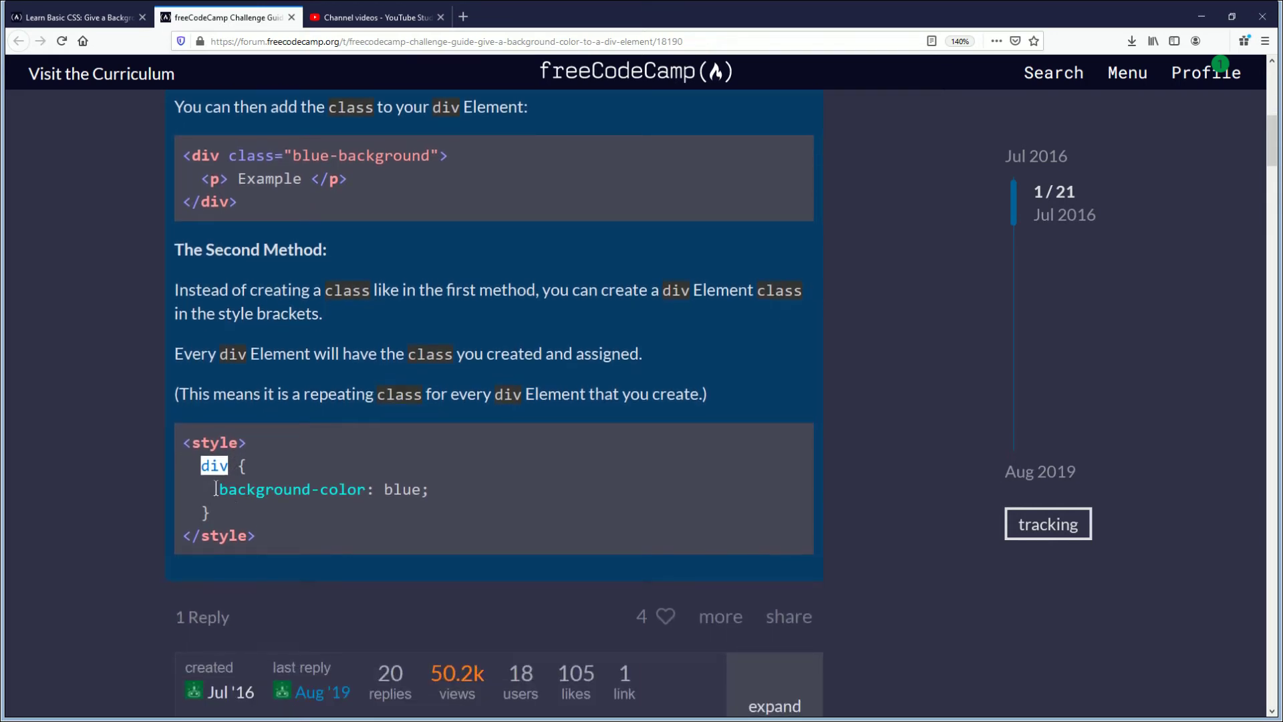
drag(215, 488, 442, 489)
click(443, 489)
click(88, 14)
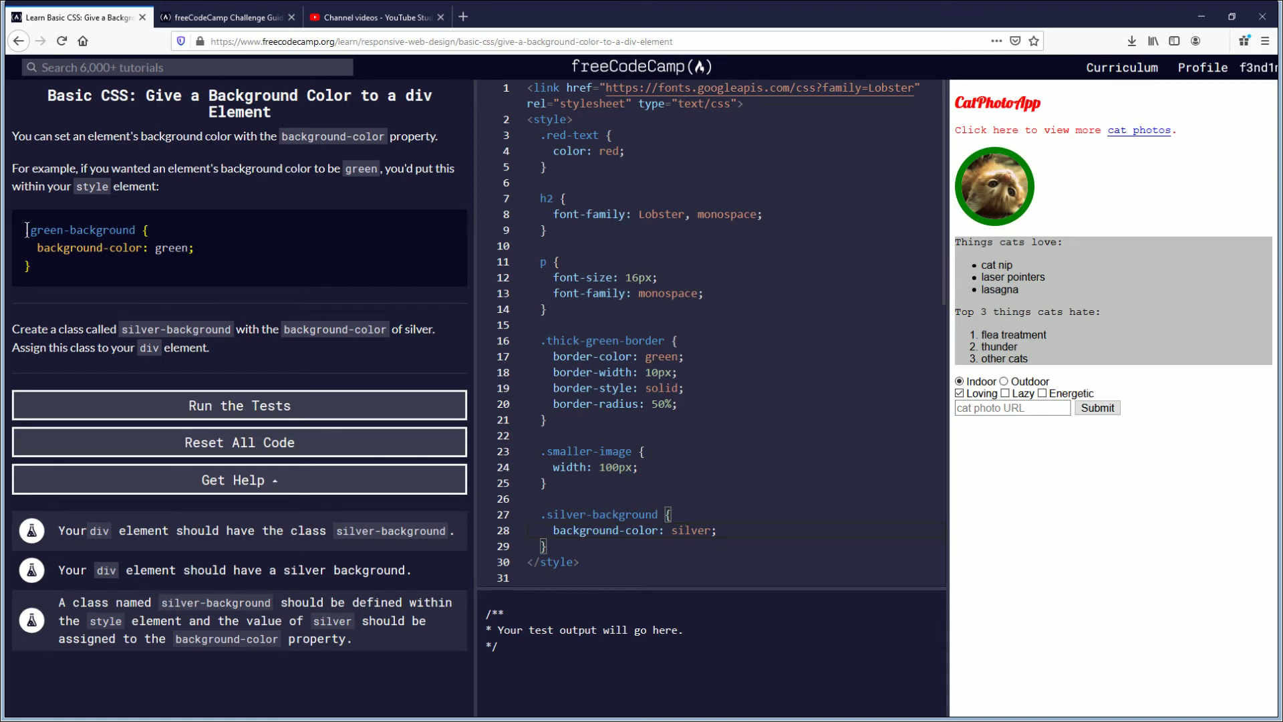
- Compare with the .green-background example and verify line 38's div has class silver-background
drag(30, 230, 194, 270)
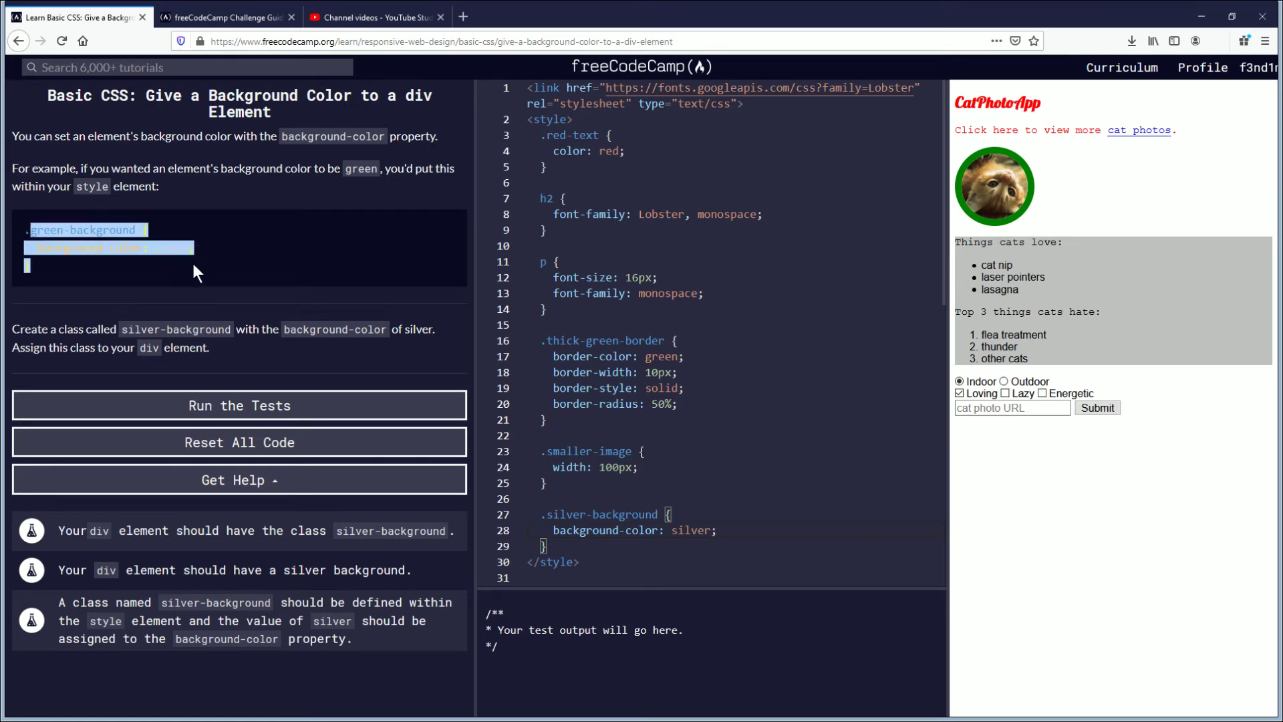
click(207, 254)
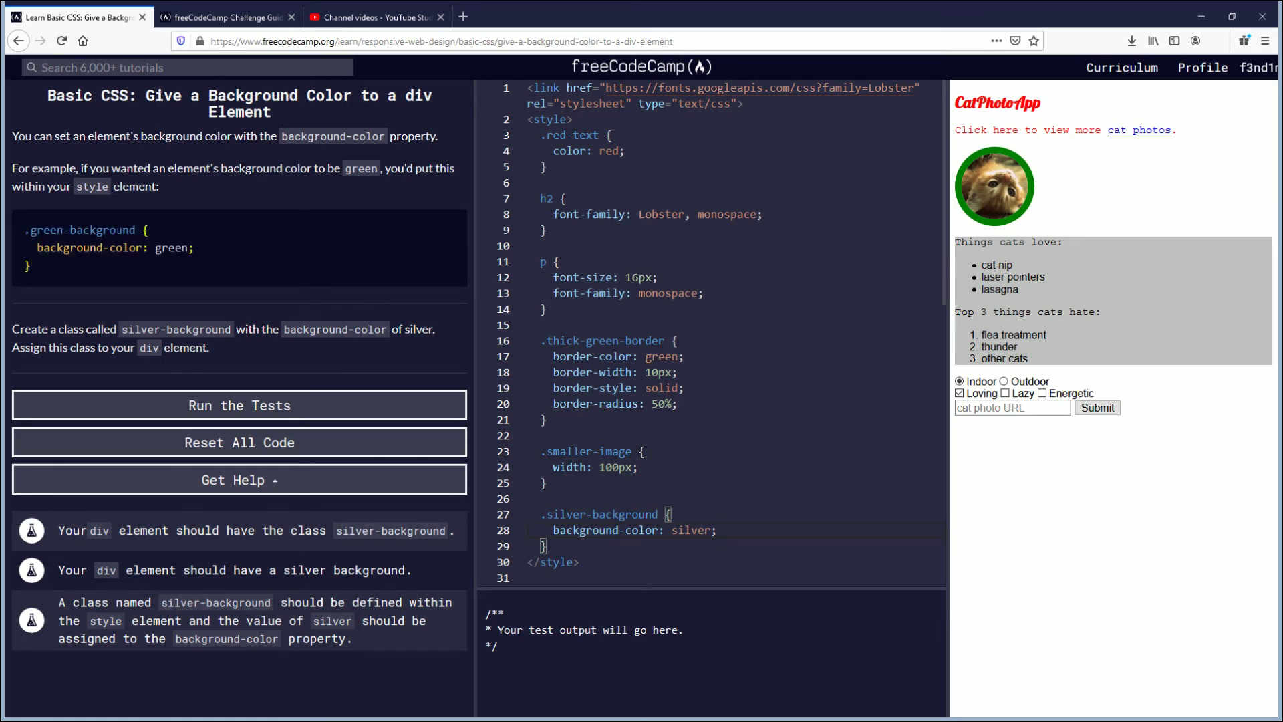
scroll(573, 296, down, 4)
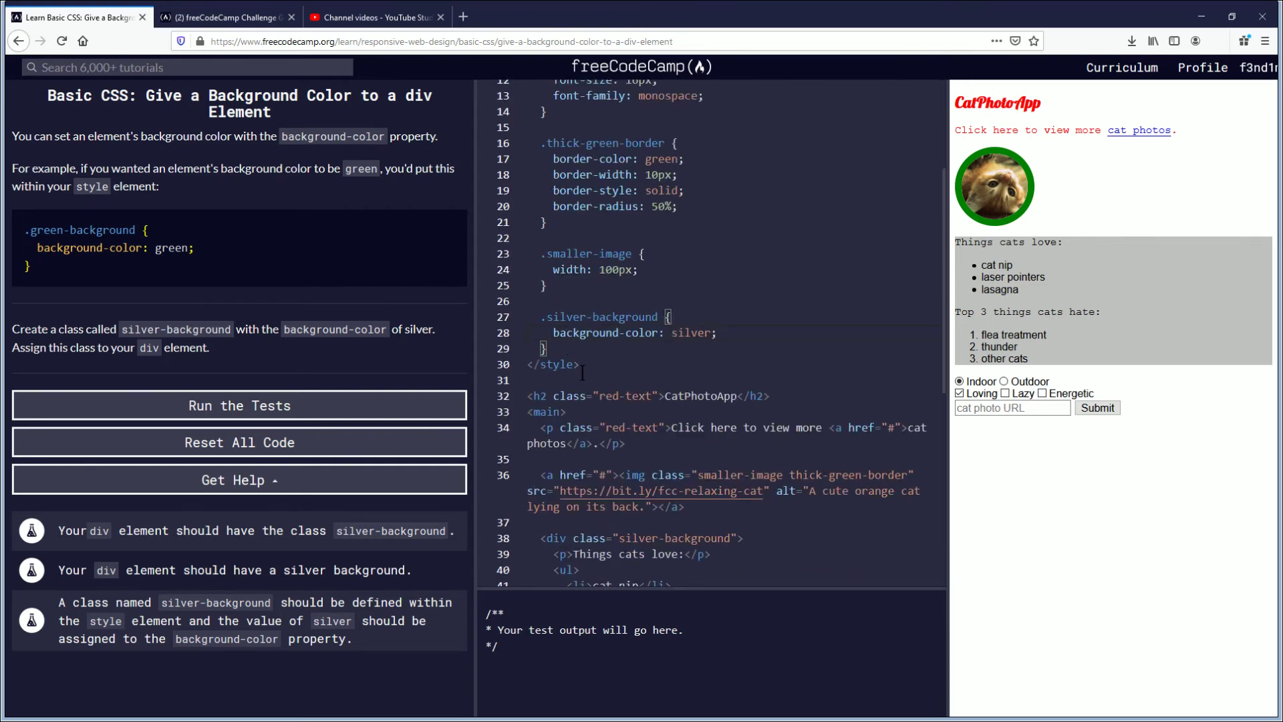
scroll(573, 397, down, 4)
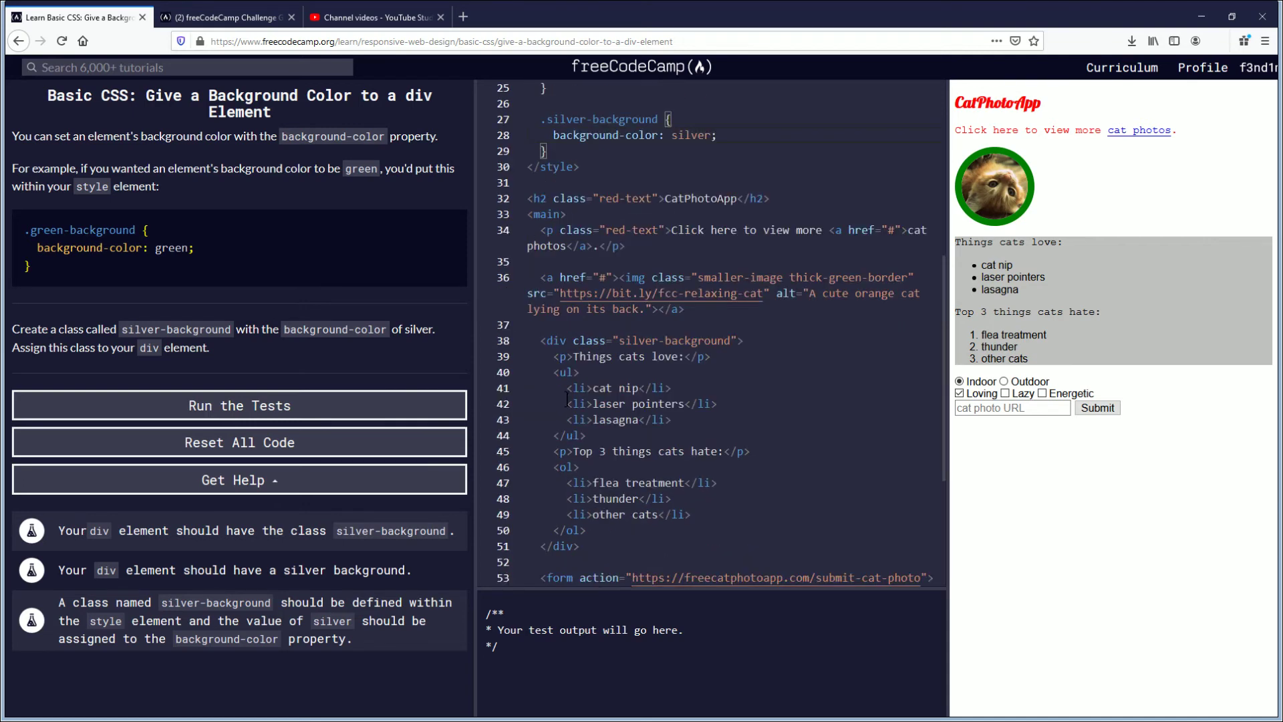
click(554, 340)
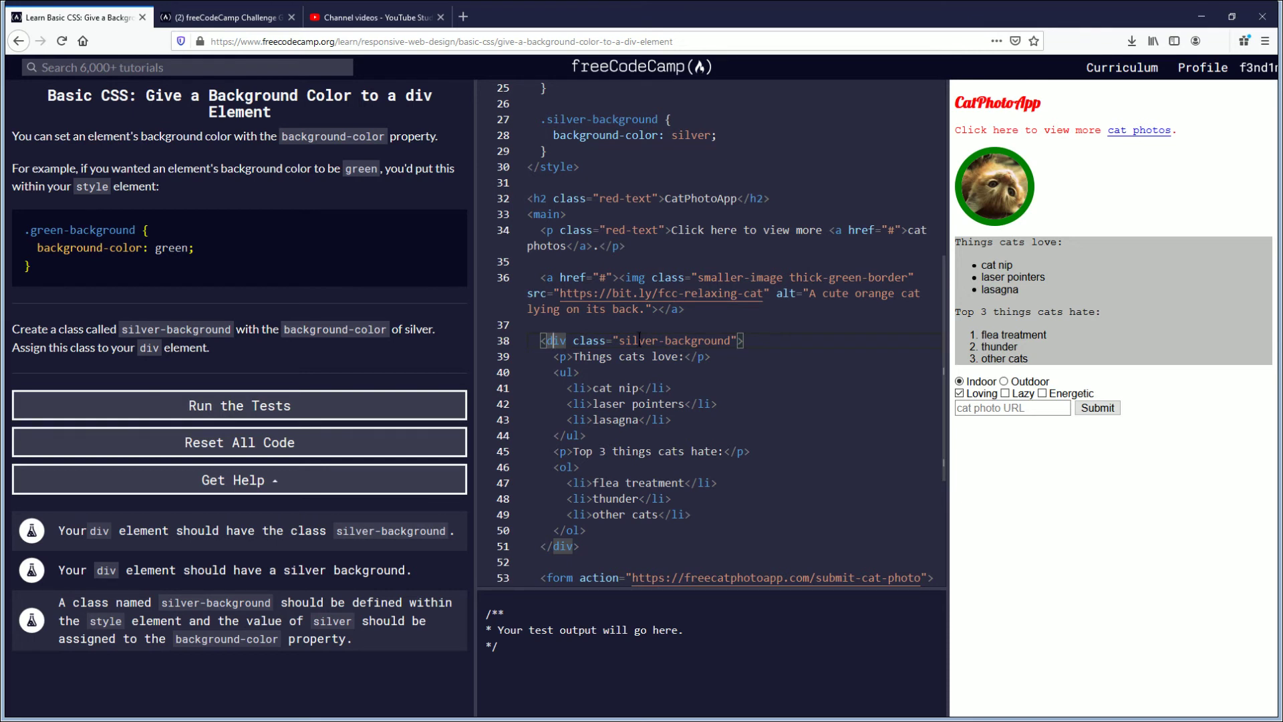
drag(614, 341, 714, 341)
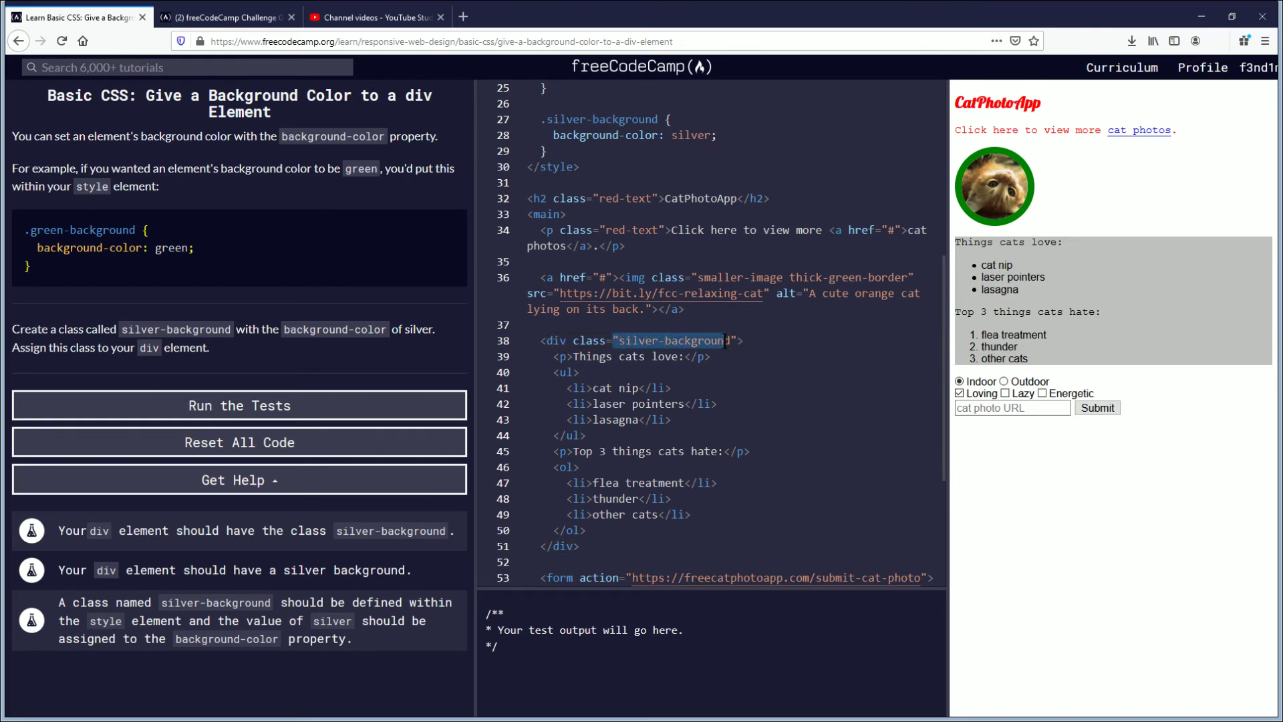
click(714, 341)
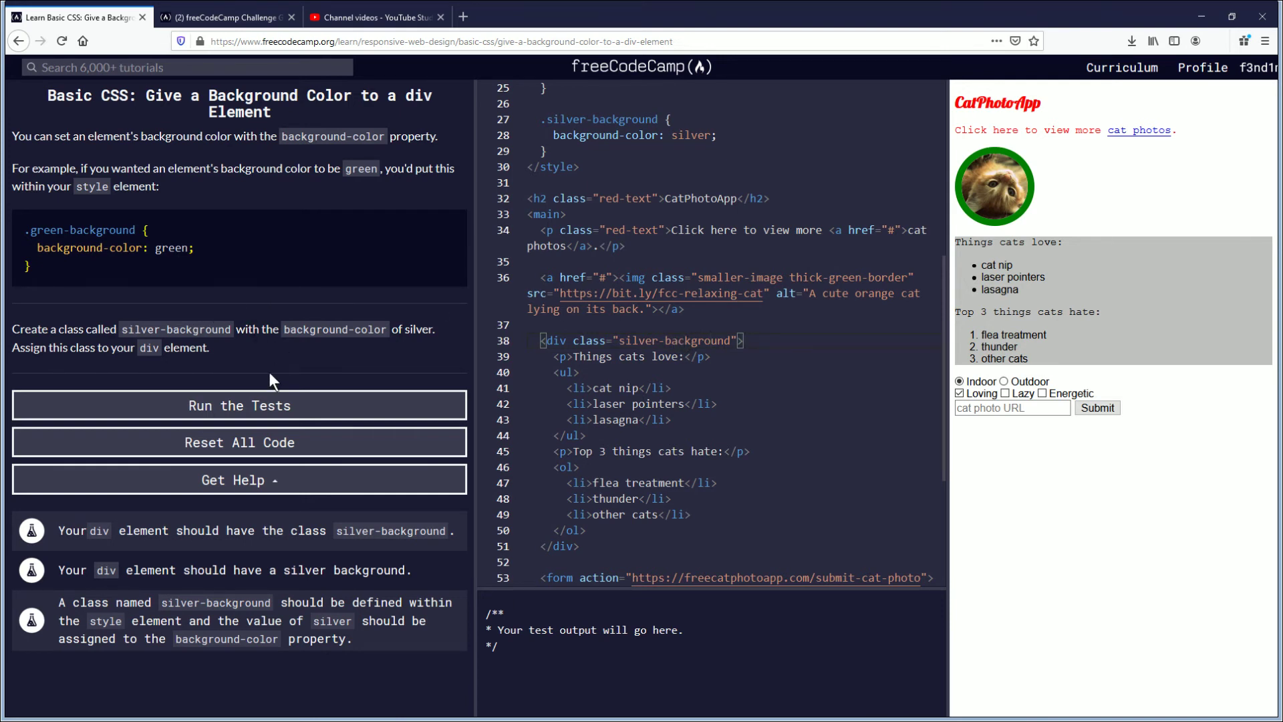
- Run the tests so all three pass and Basic CSS shows 24% complete
click(272, 405)
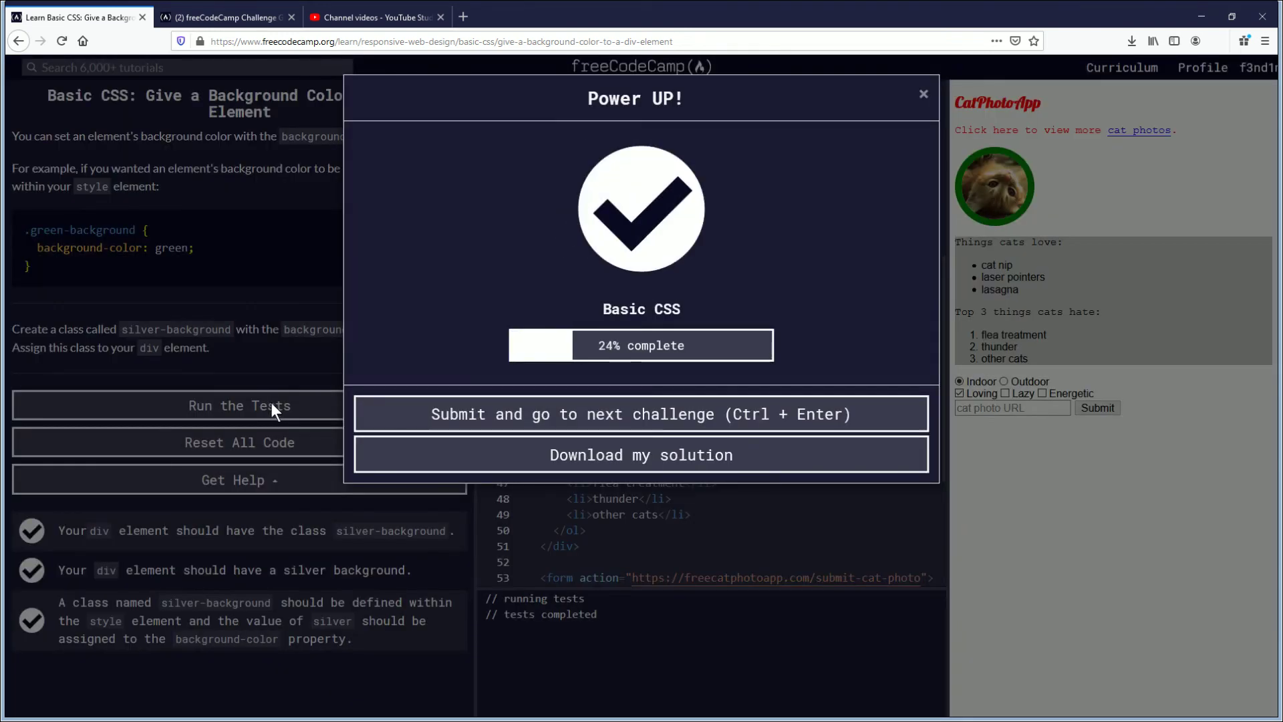